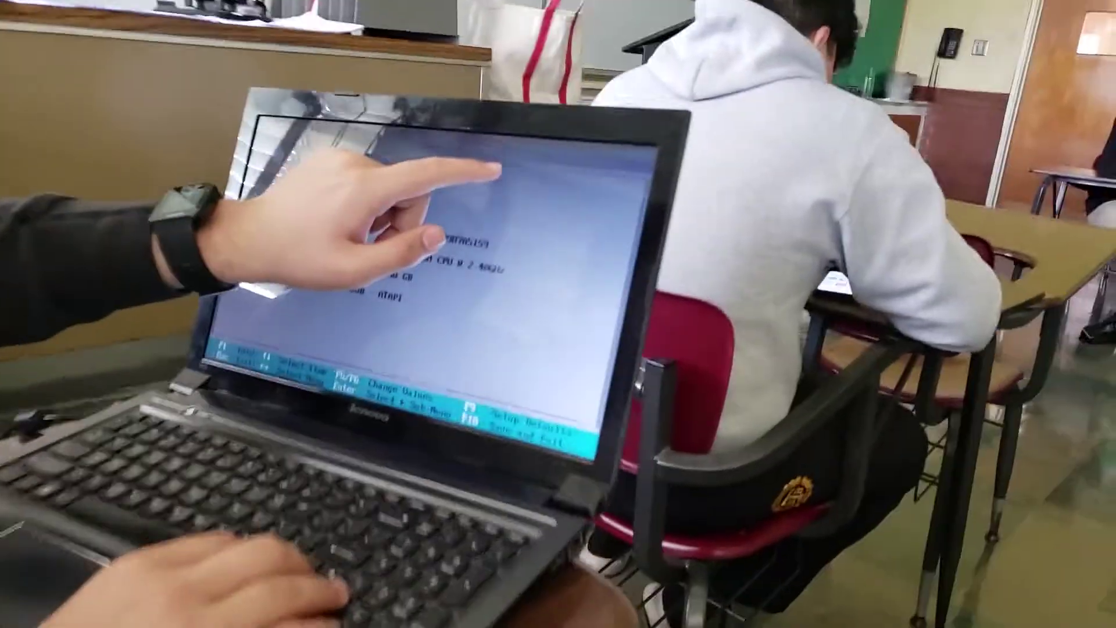
Step: Put the Samsung Flash Drive first in the BIOS boot order, then exit saving changes
key("Right")
key("Right")
key("Right")
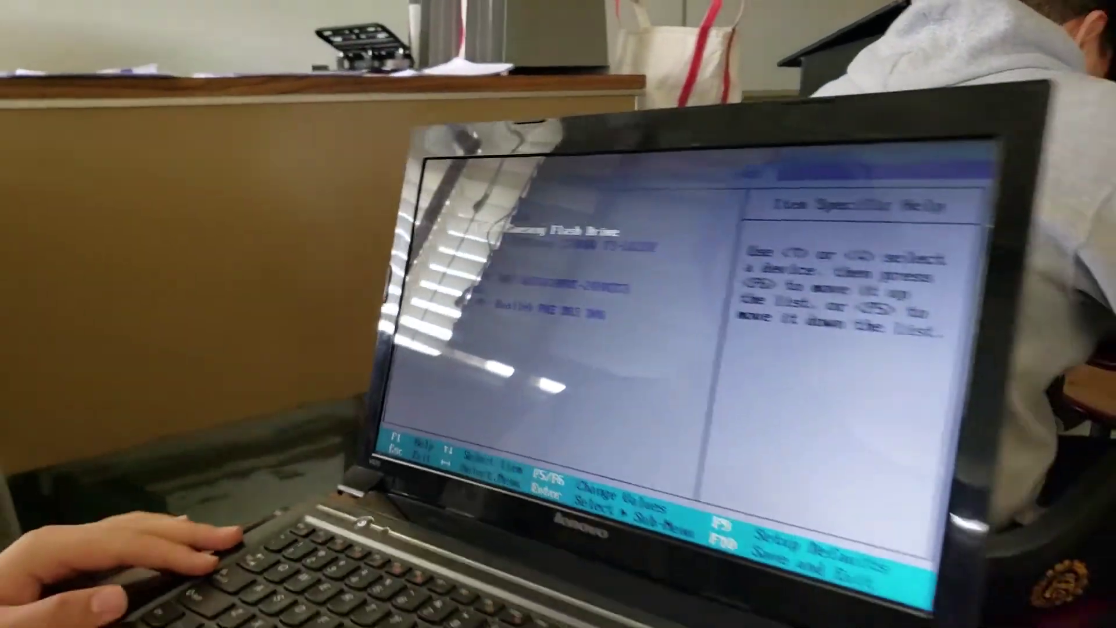
key("Right")
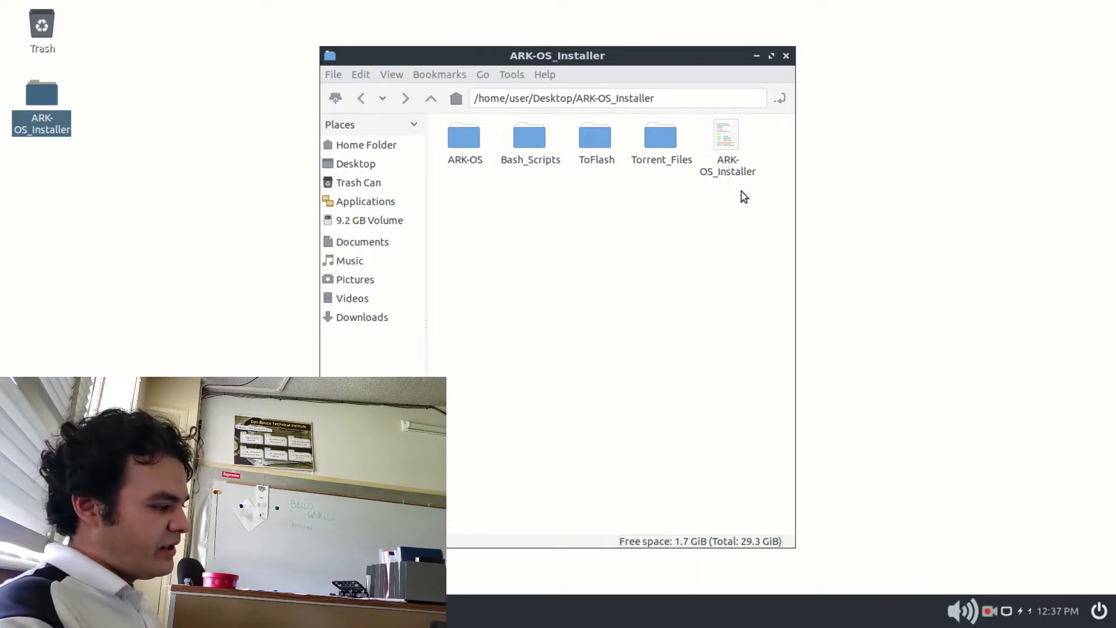
Step: Run the ARK-OS_Installer script in a terminal window
double_click(732, 153)
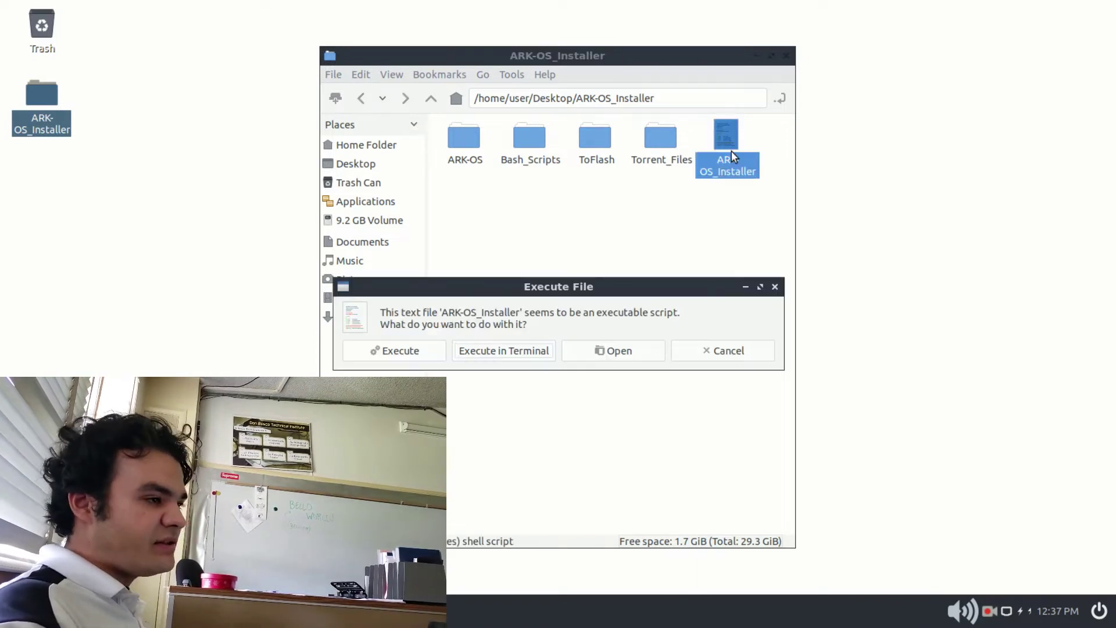
left_click(519, 351)
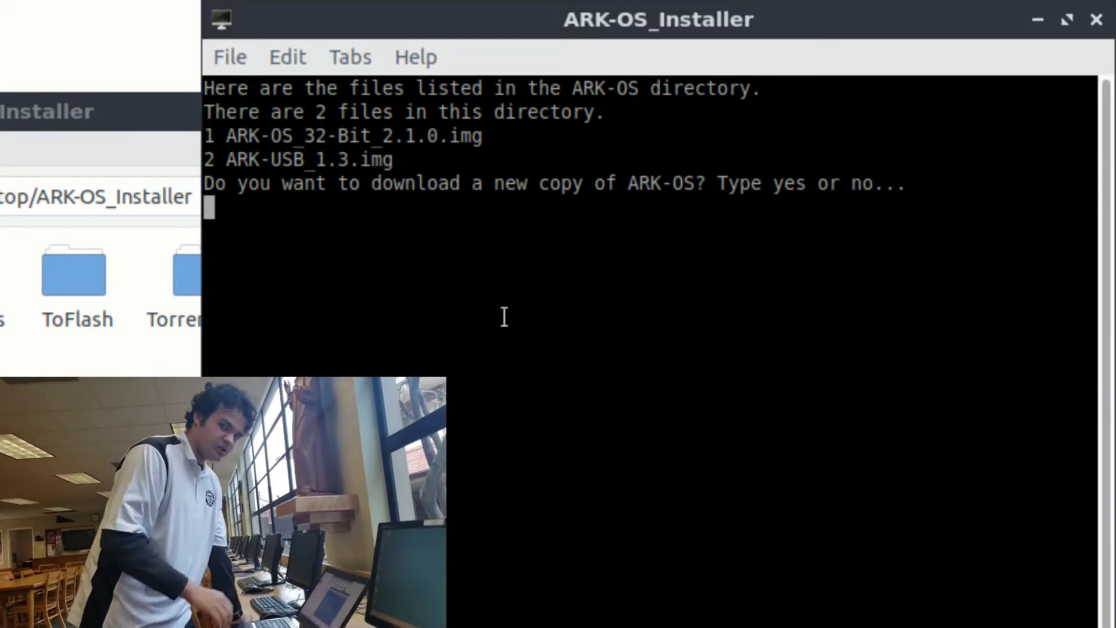
Step: Answer the installer: no download, image 1 (ARK-OS_32-Bit_2.1.0.img), not an upgrade, no partitions deleted
type("no")
key("Return")
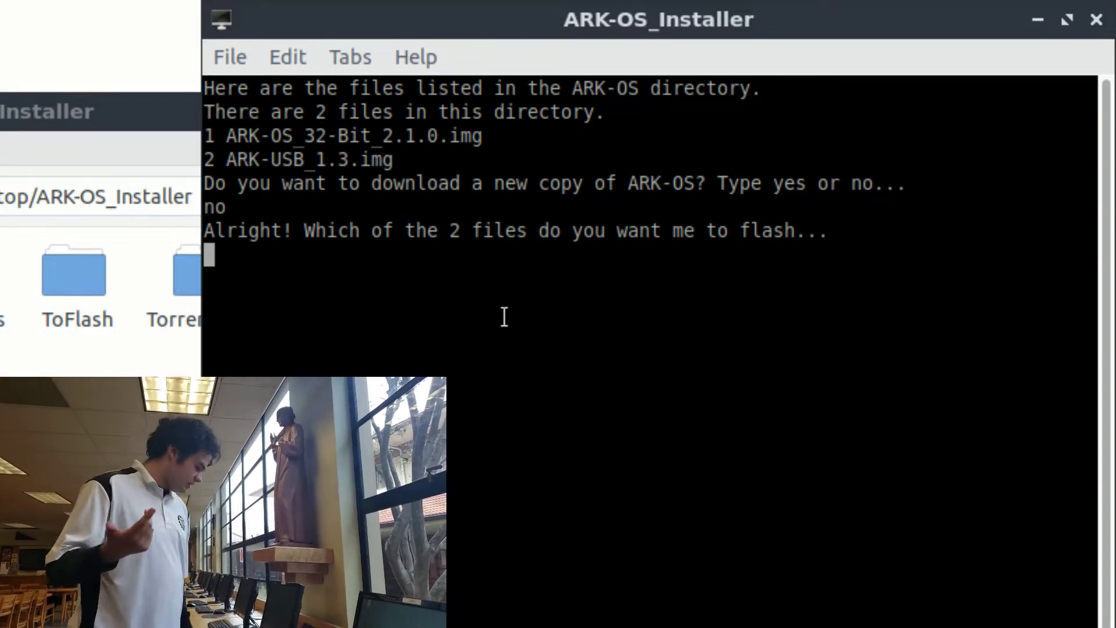
type("1")
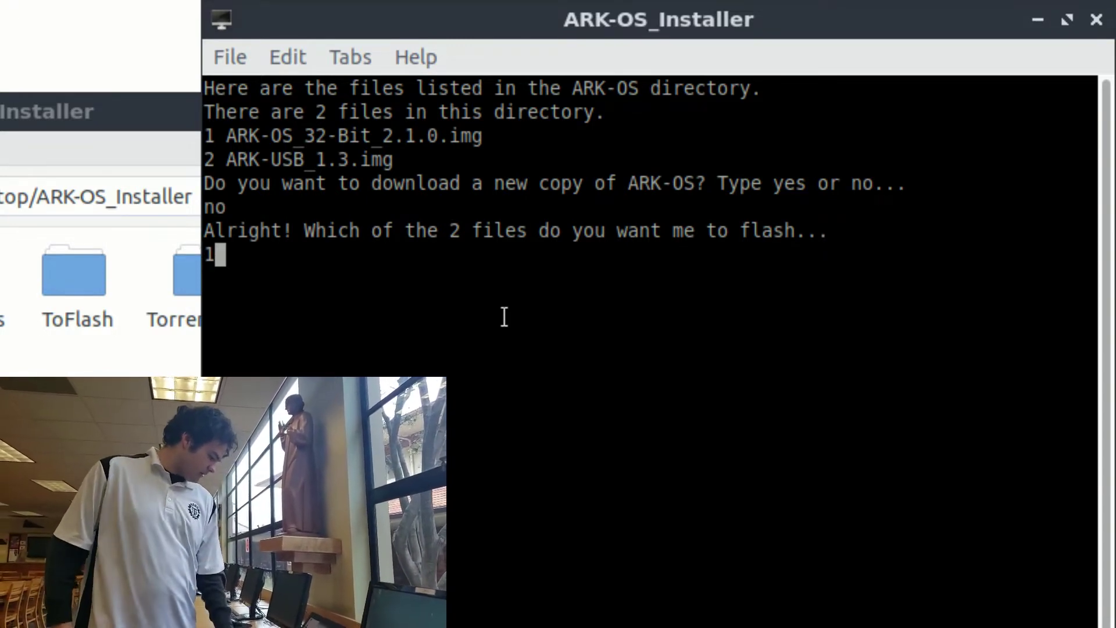
key("Return")
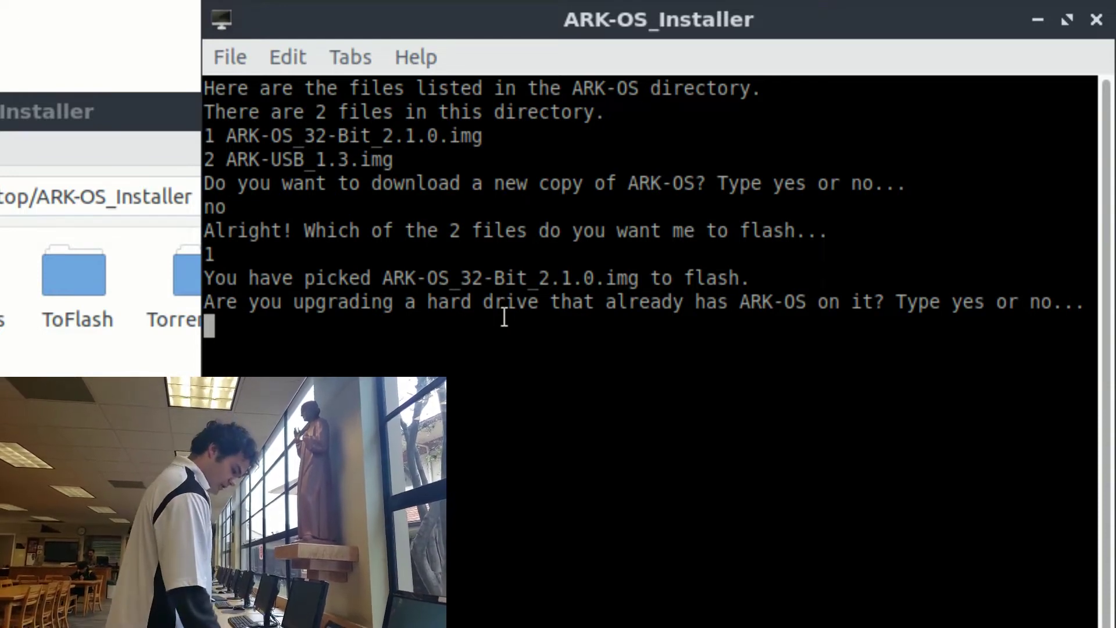
type("no")
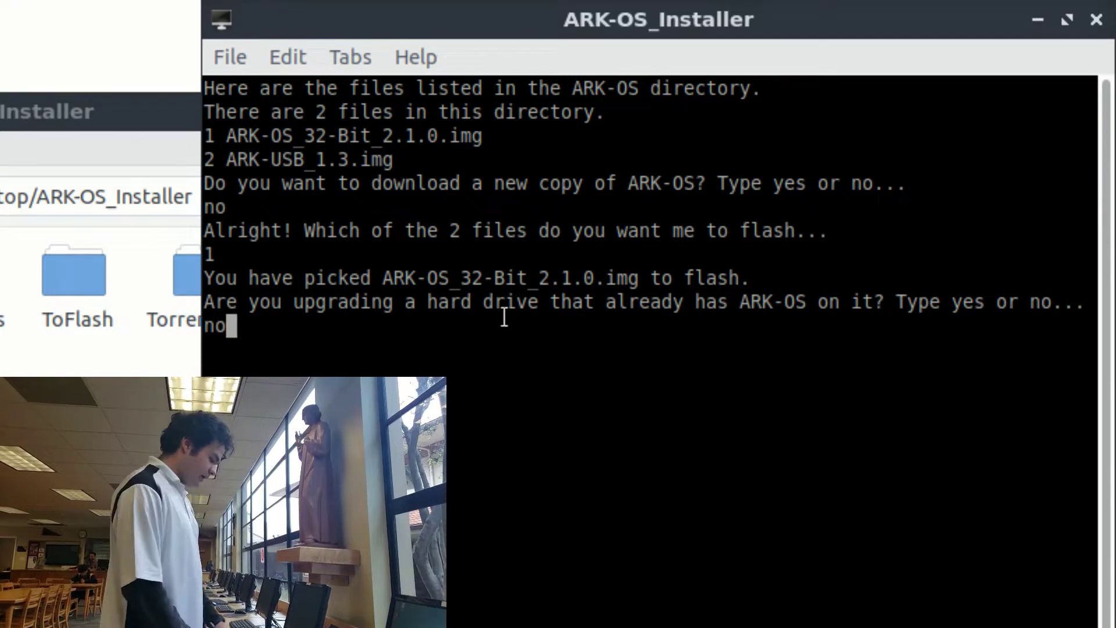
key("Return")
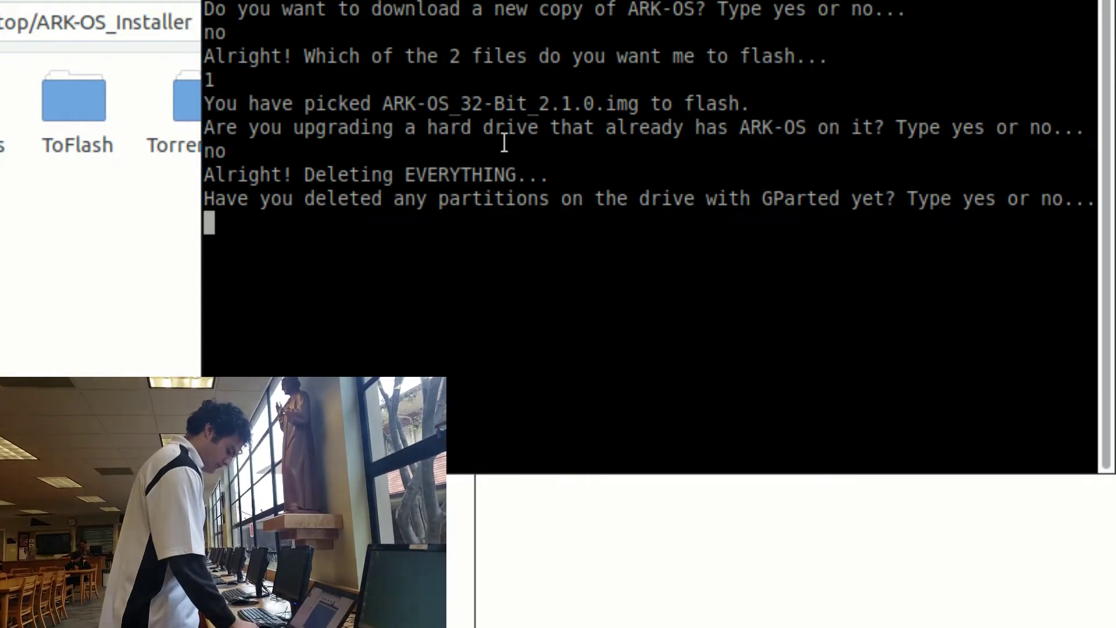
type("no")
key("Return")
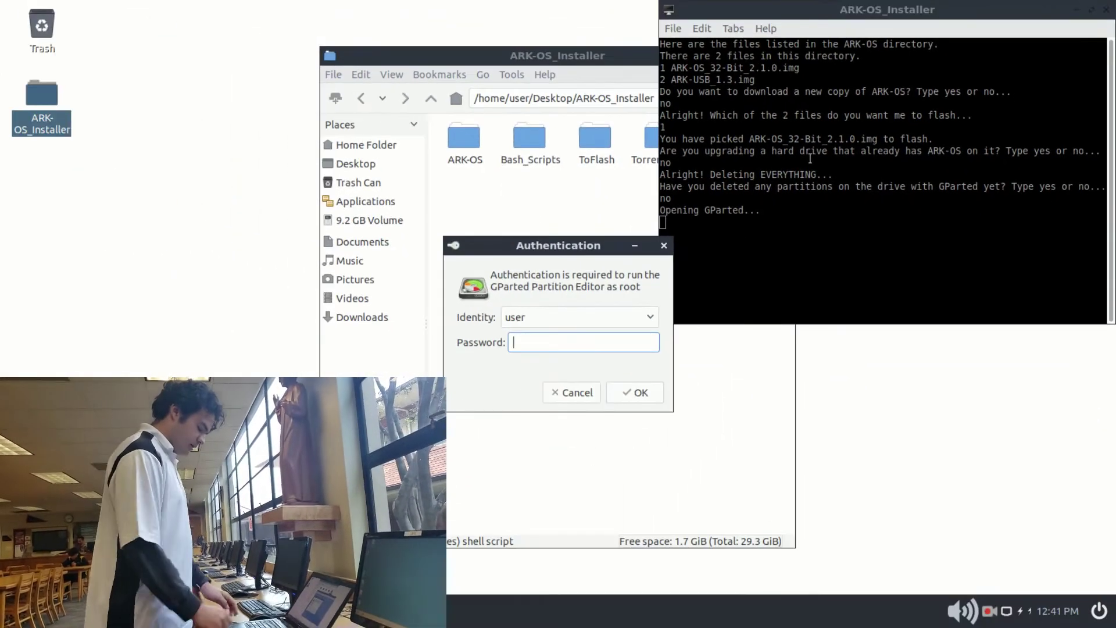
Step: Enter the user password in the Authentication dialog to start GParted as root
type("p")
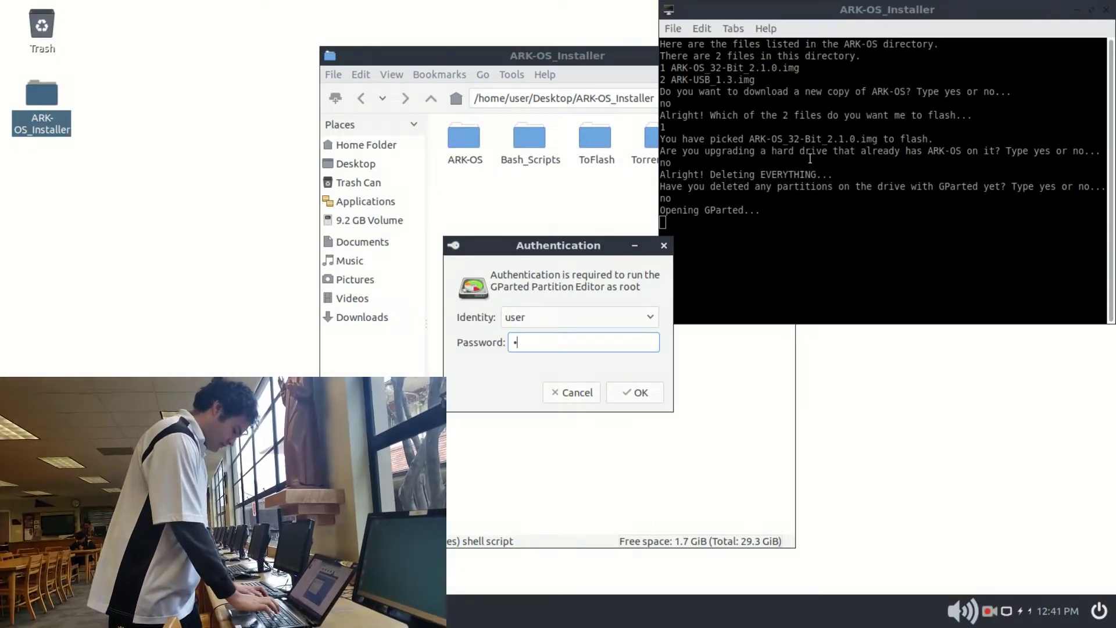
type("assw")
key("Return")
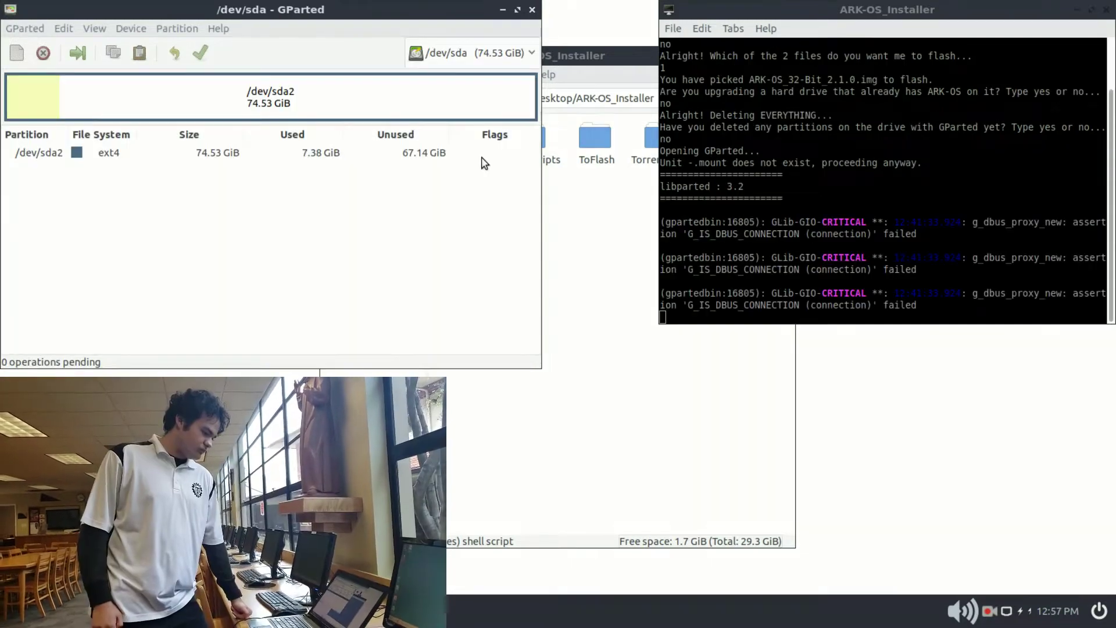
Step: Select the 74.53 GiB /dev/sda drive and delete its /dev/sda2 partition
left_click(482, 54)
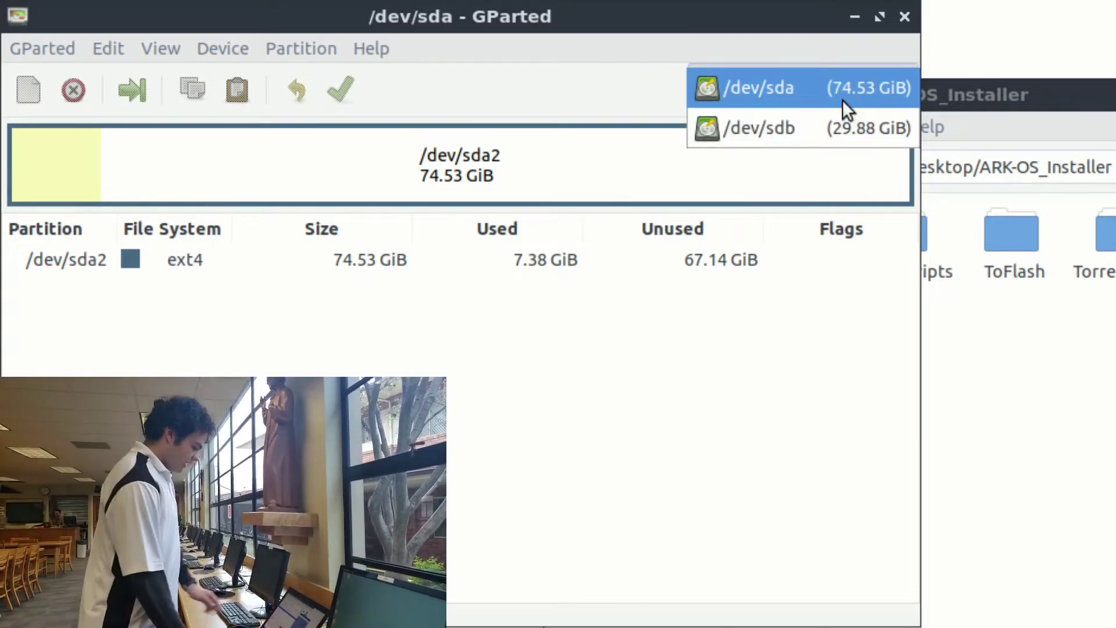
left_click(835, 93)
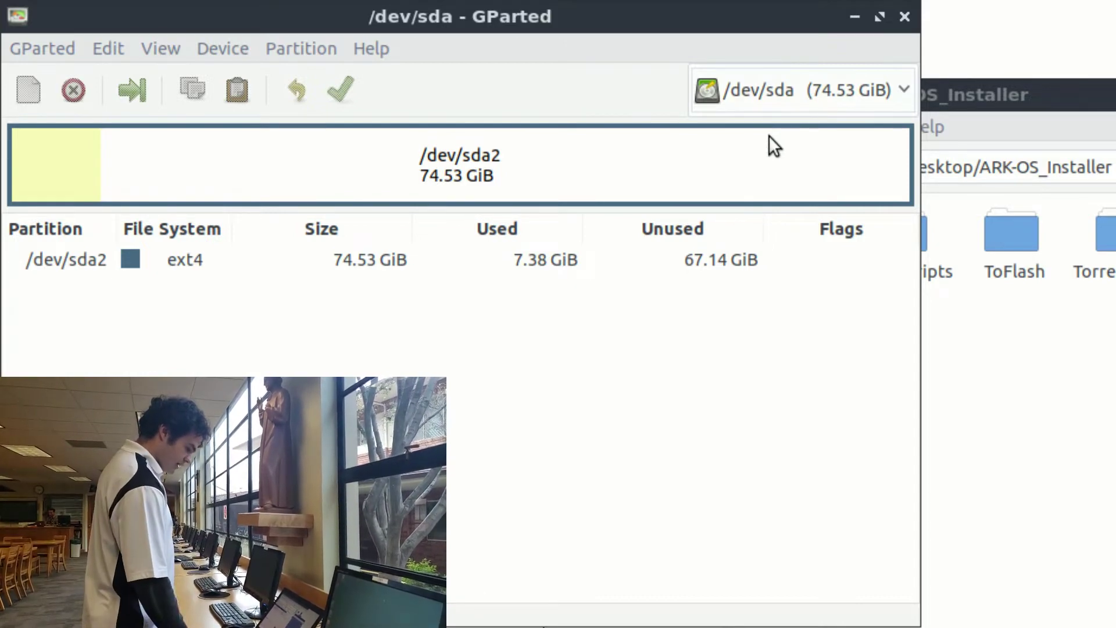
right_click(389, 142)
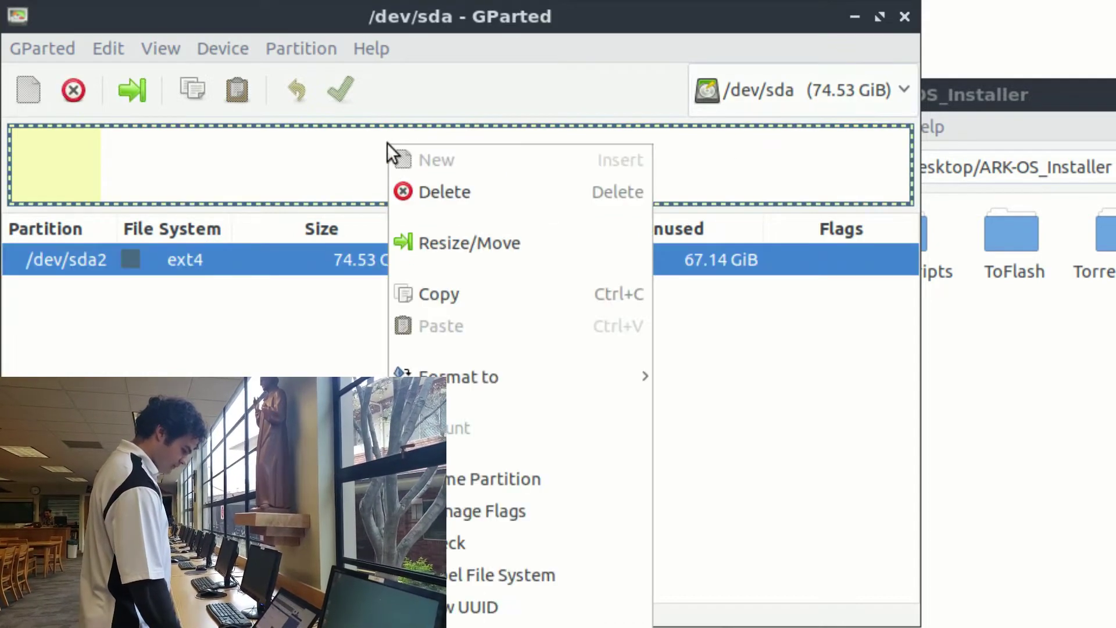
left_click(423, 187)
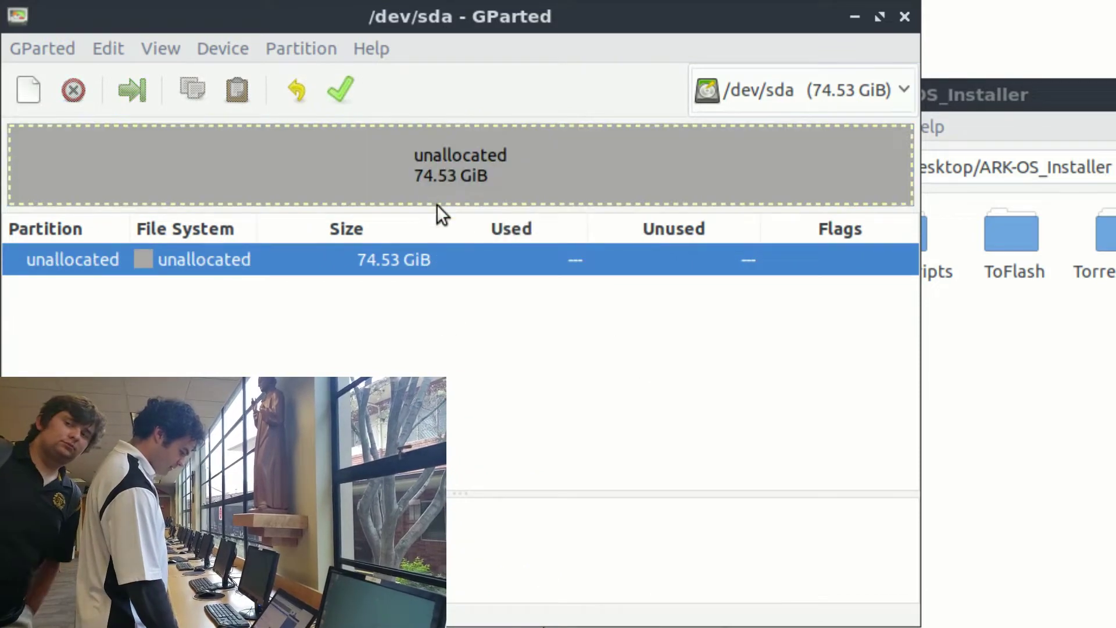
Step: Apply the pending deletion to the disk and close the results report
left_click(343, 89)
left_click(705, 414)
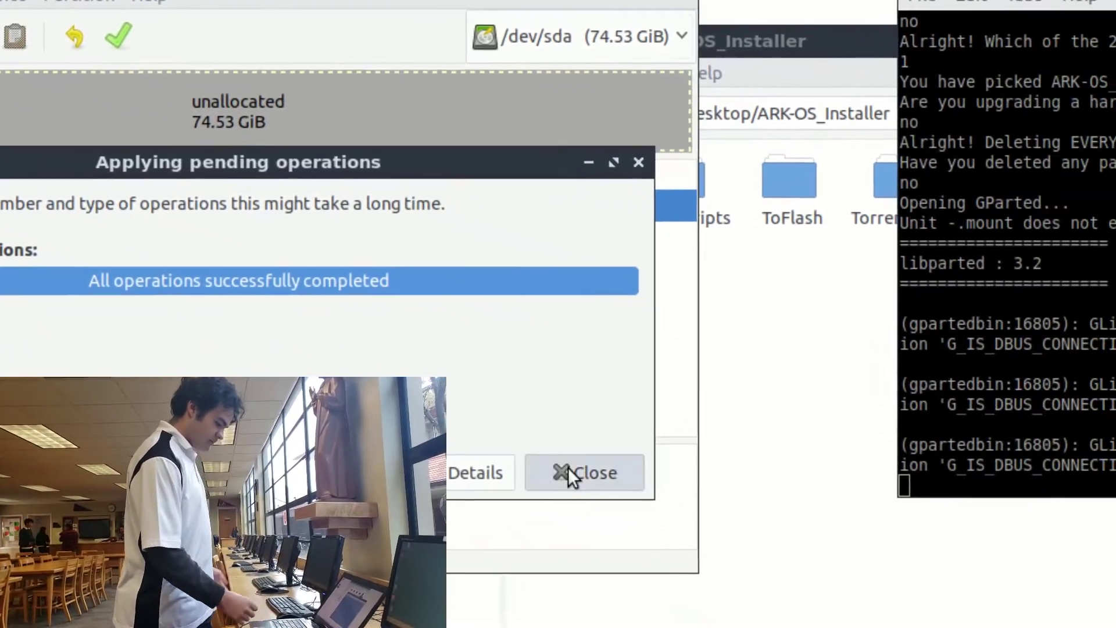
left_click(791, 523)
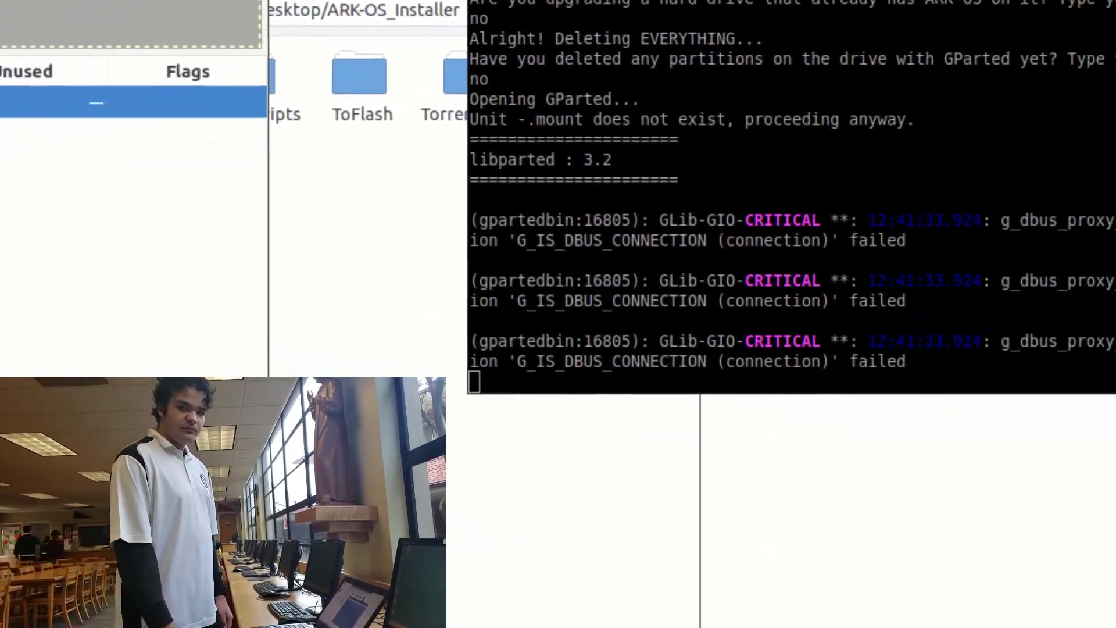
Step: Confirm 'yes' that all partitions are deleted and choose sda as the disk to flash
type("yes")
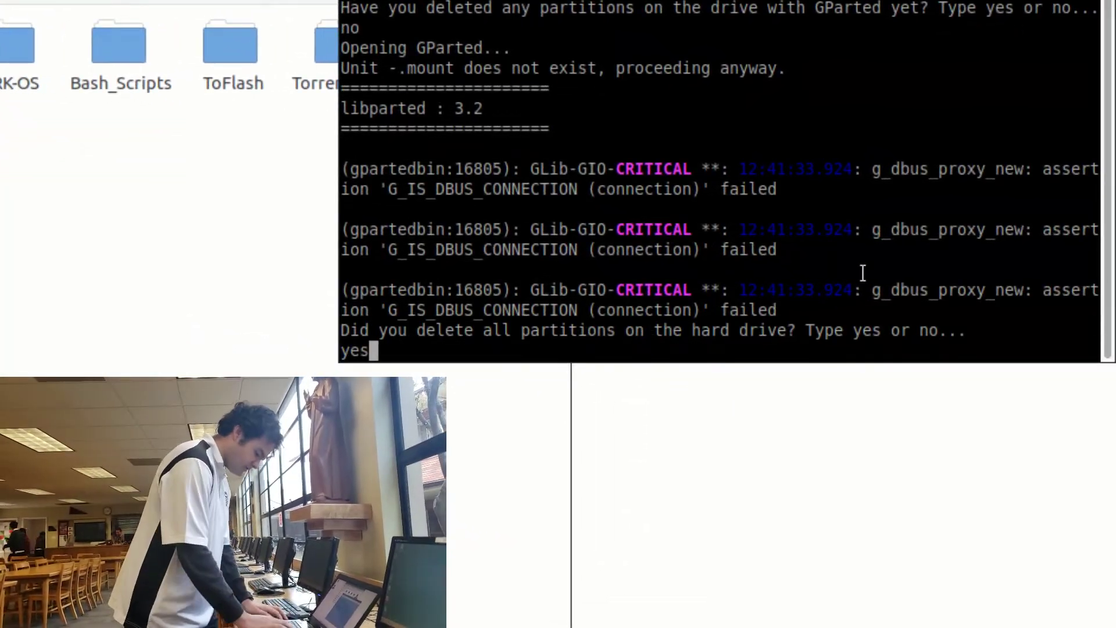
key("Return")
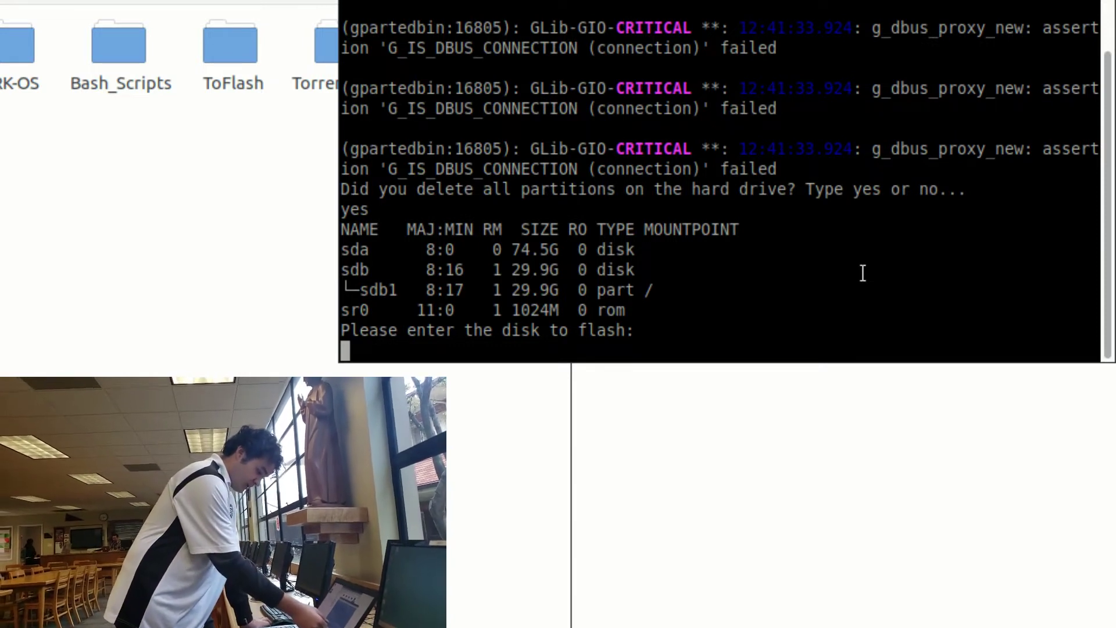
type("s")
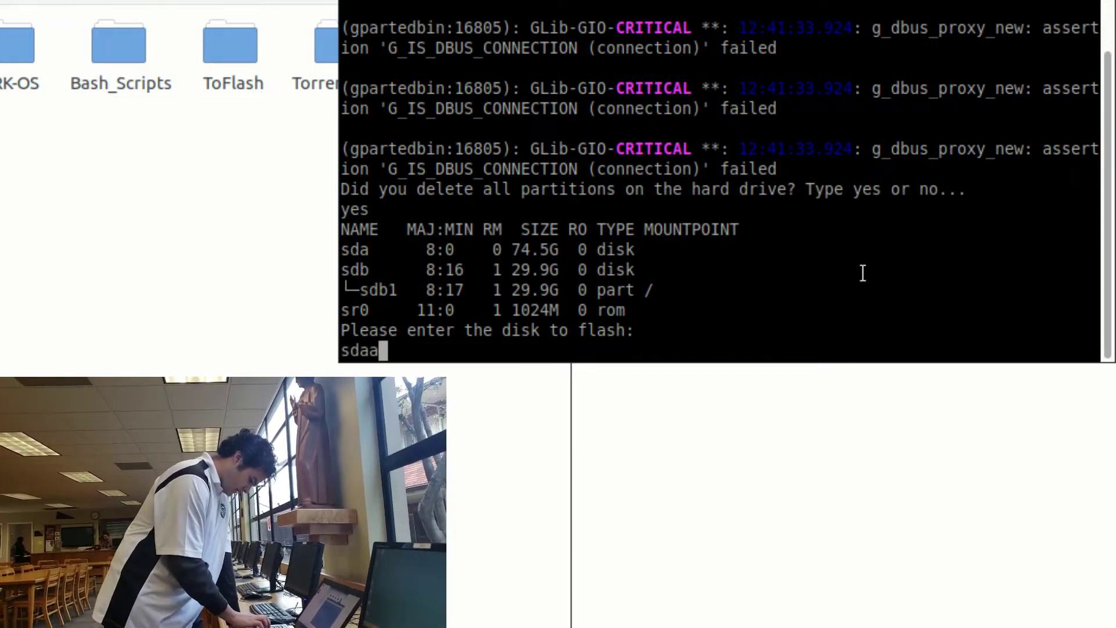
type("daa")
key("BackSpace")
key("Return")
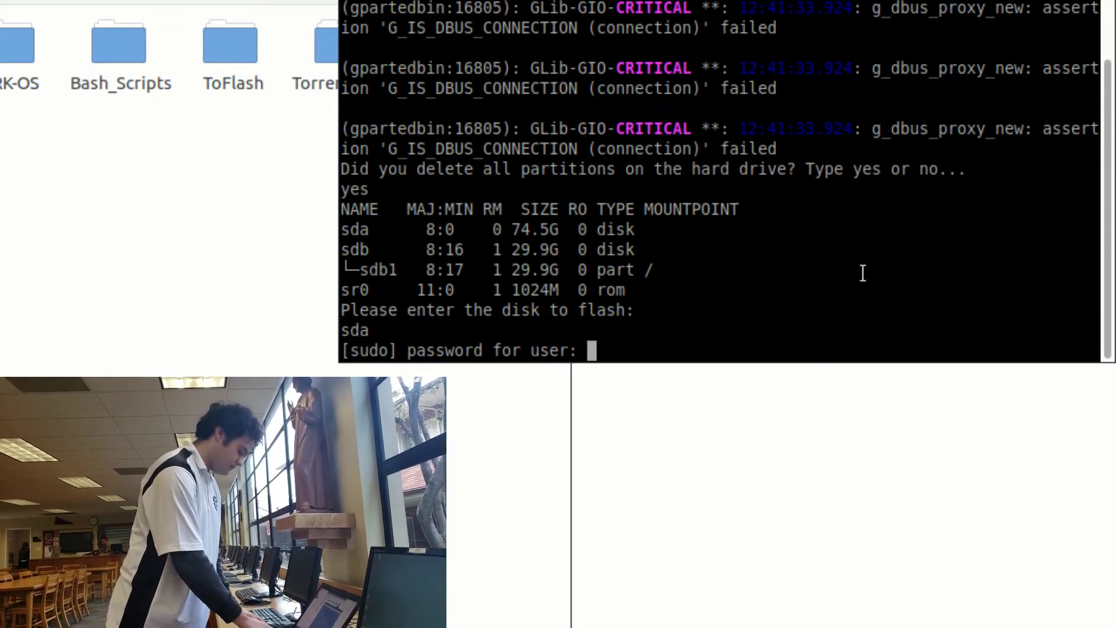
key("Return")
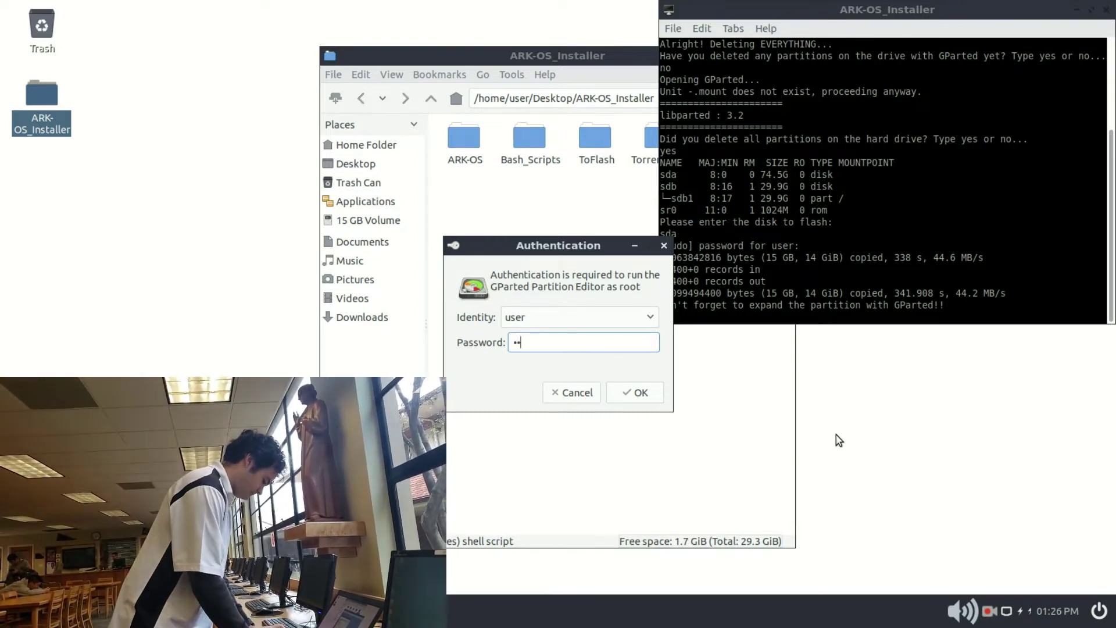
Step: Enter the administrator password so flashing completes and GParted opens as root
type("••••")
key("Return")
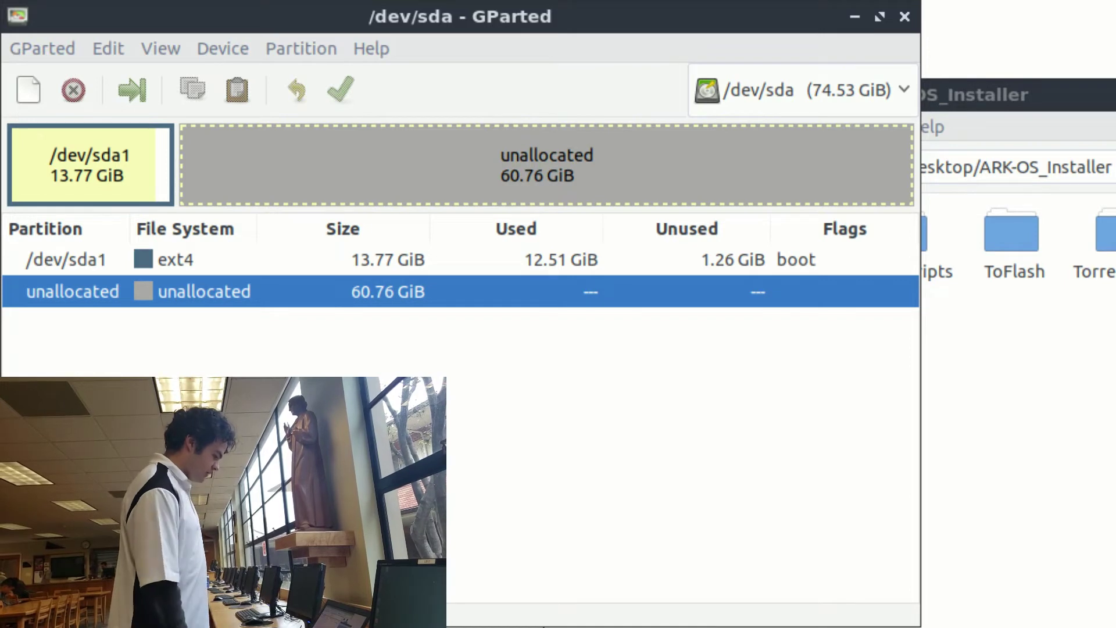
Step: Resize /dev/sda1 to extend across all the unallocated space
right_click(120, 131)
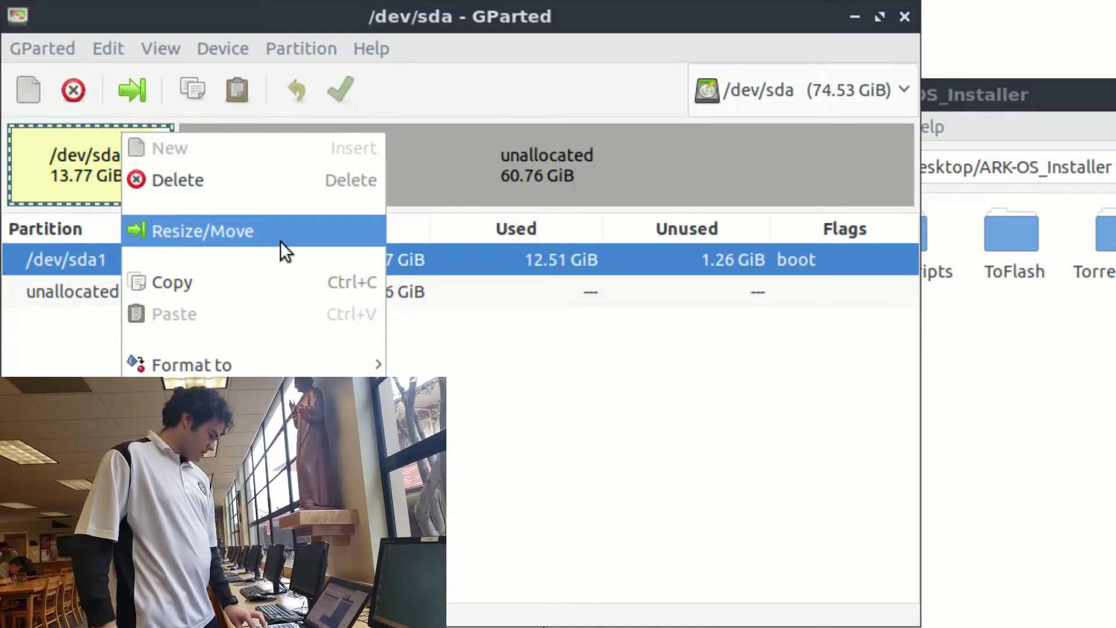
left_click(267, 239)
left_click_drag(287, 240, 858, 294)
left_click(703, 501)
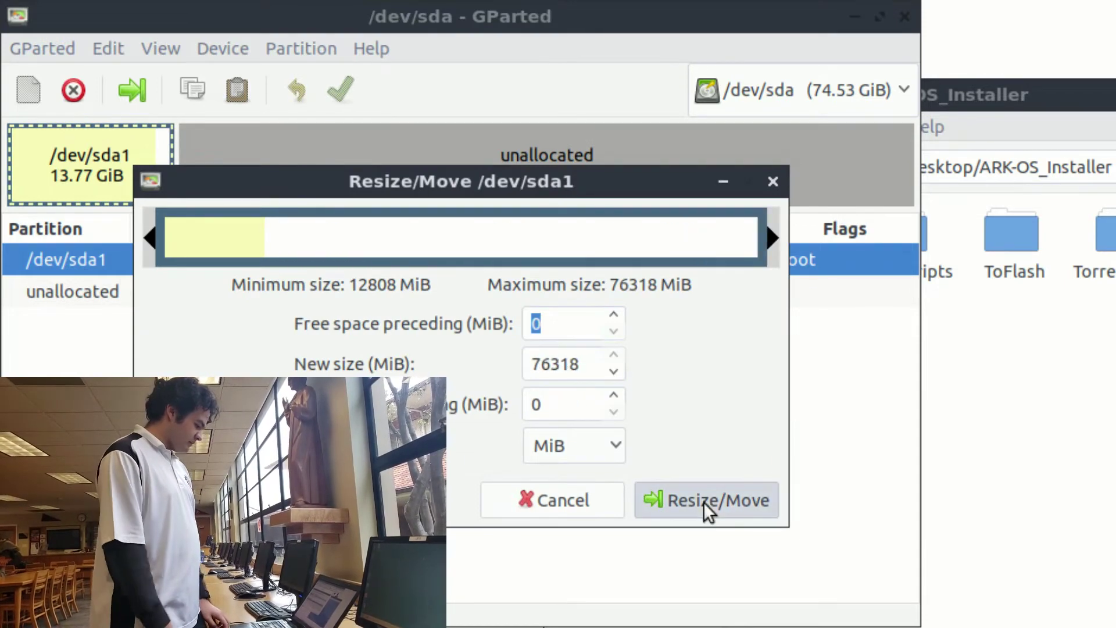
Step: Apply the resize to the drive and close the completed operations report
left_click(329, 102)
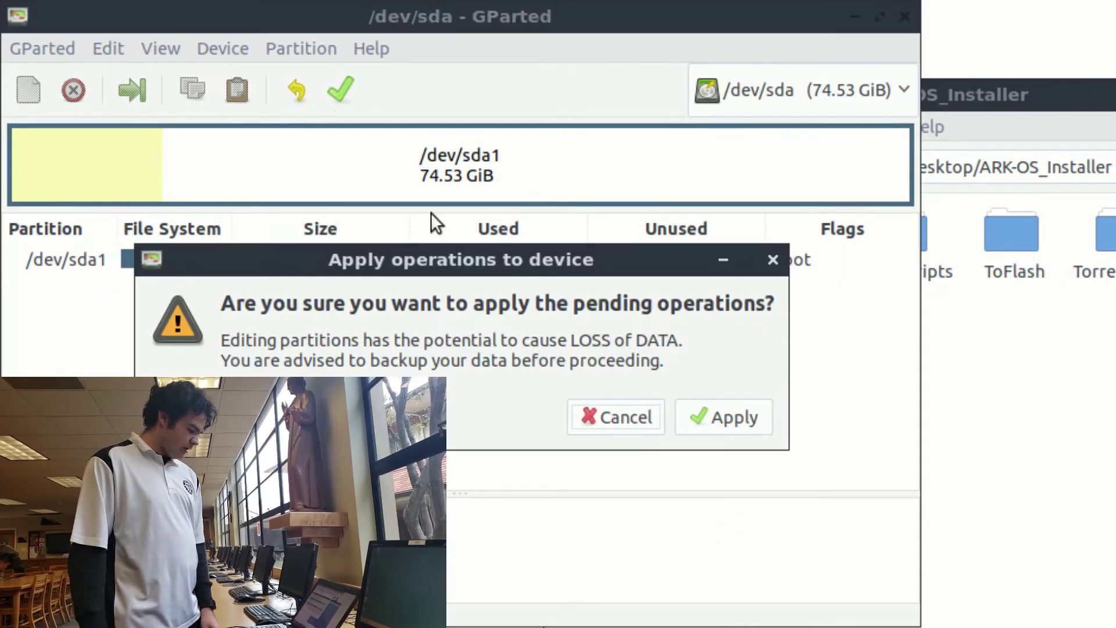
left_click(706, 409)
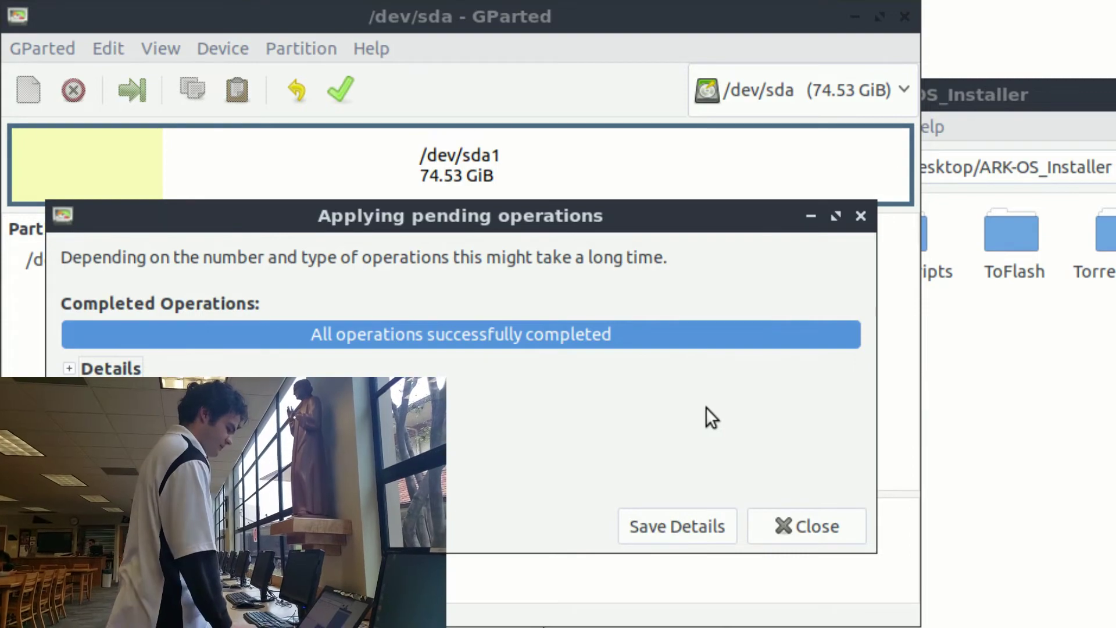
left_click(787, 519)
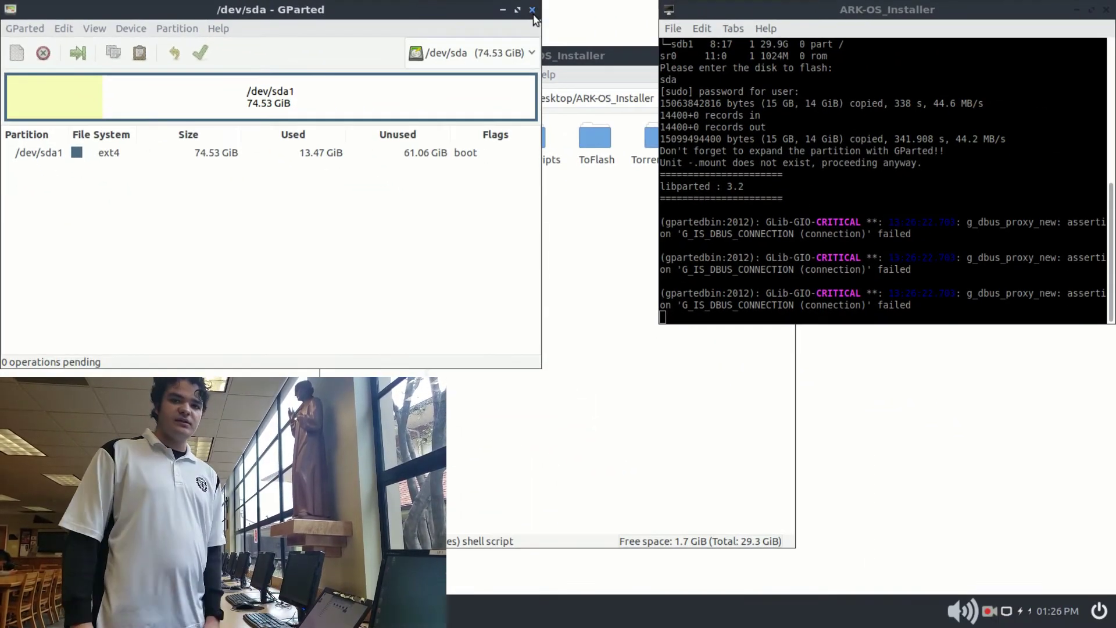
Step: Close the GParted window to return to the ARK-OS desktop
left_click(532, 10)
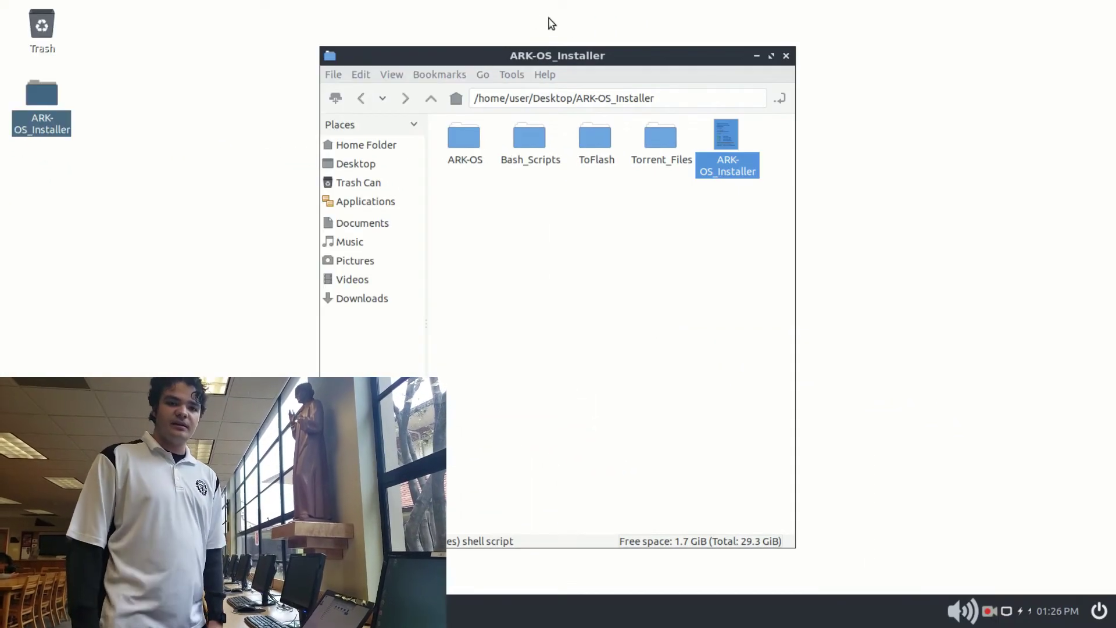